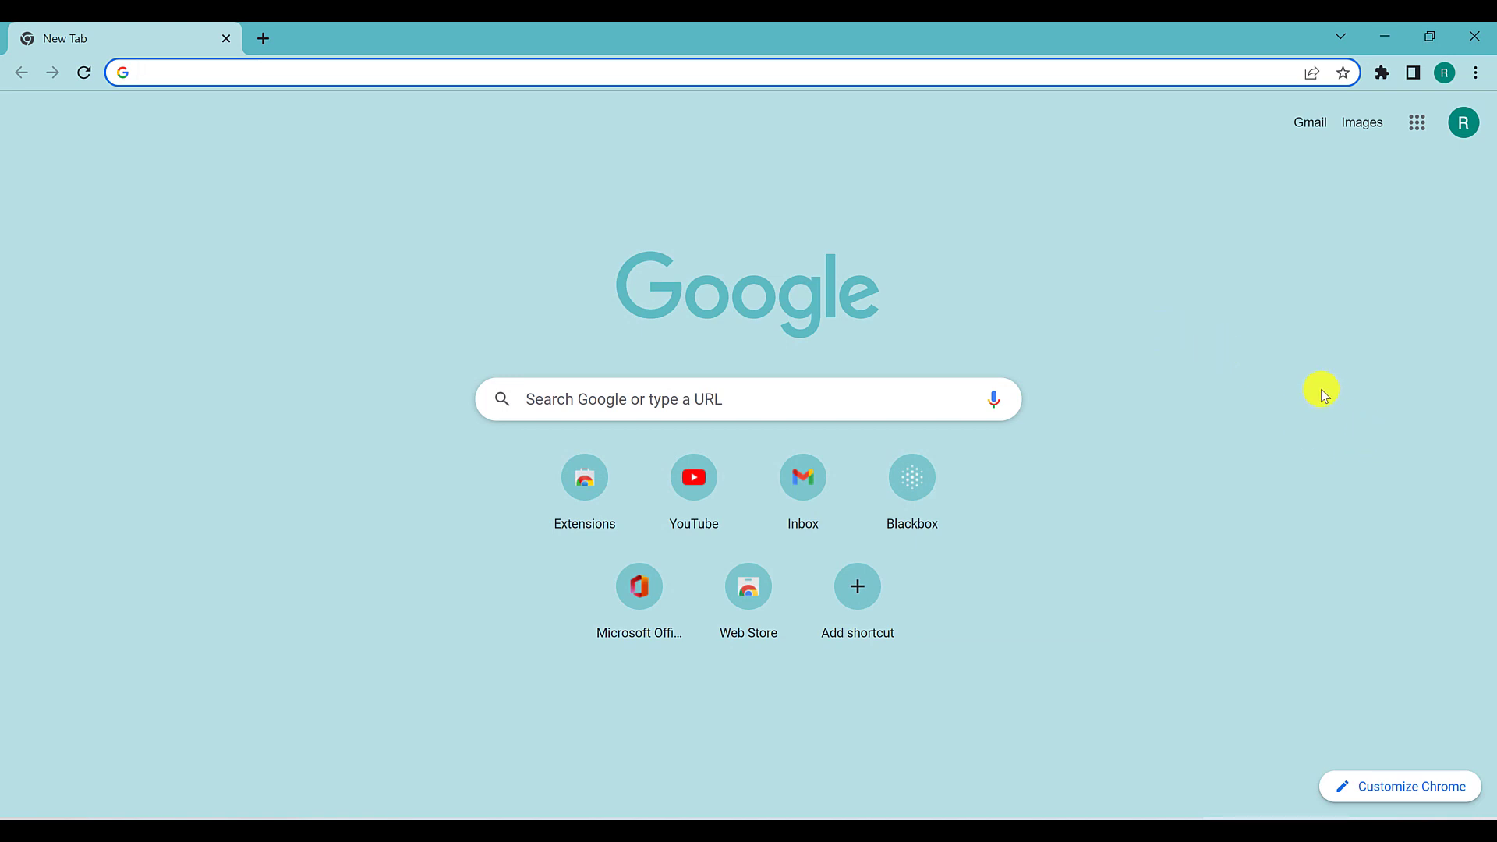
Step: Open the Chrome Web Store extensions page through an address-bar suggestion for chrome.google
click(252, 72)
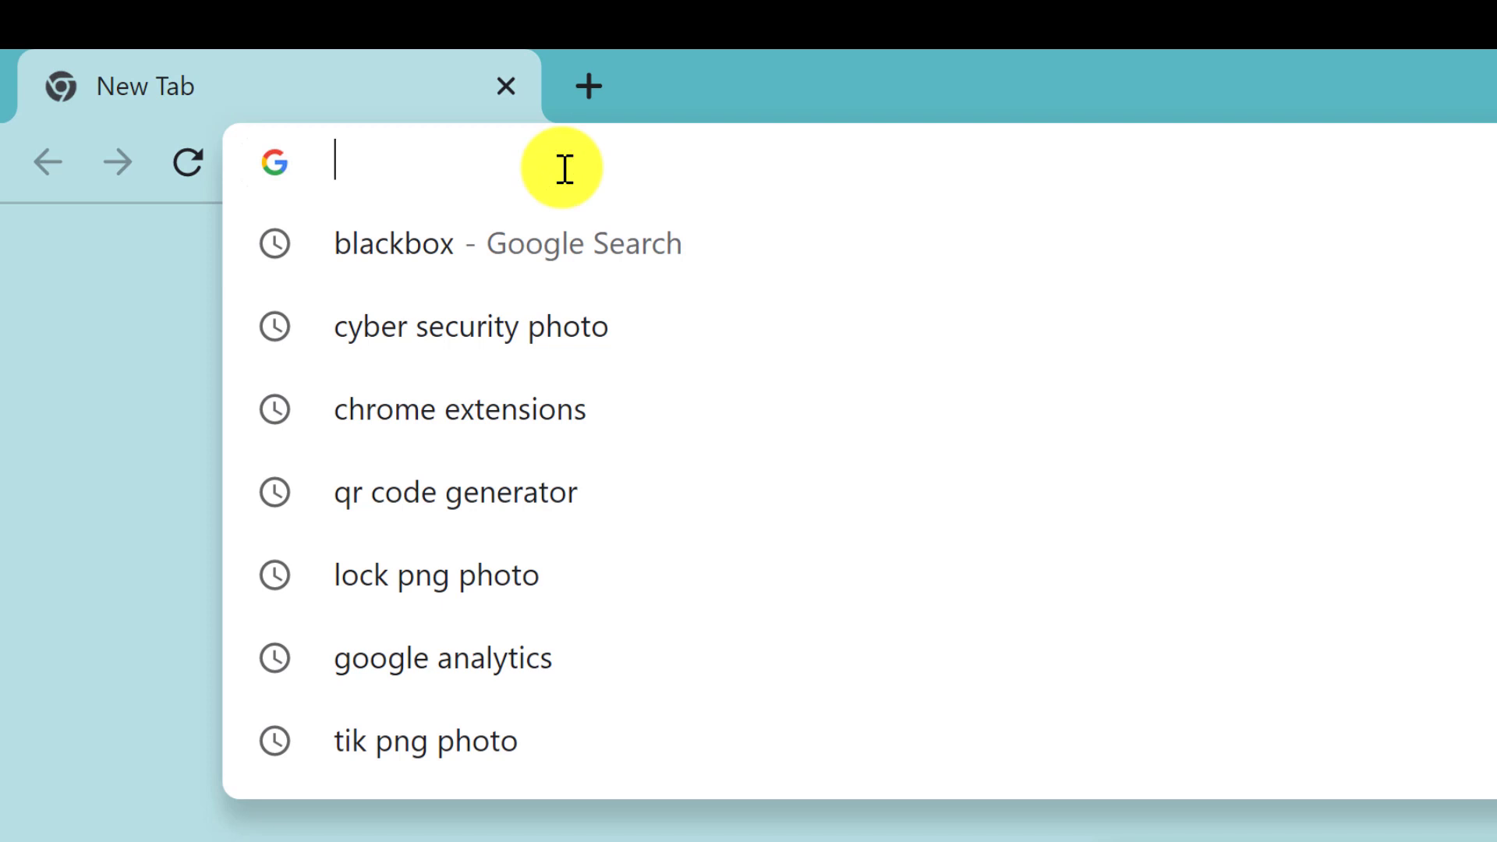
text(chrome)
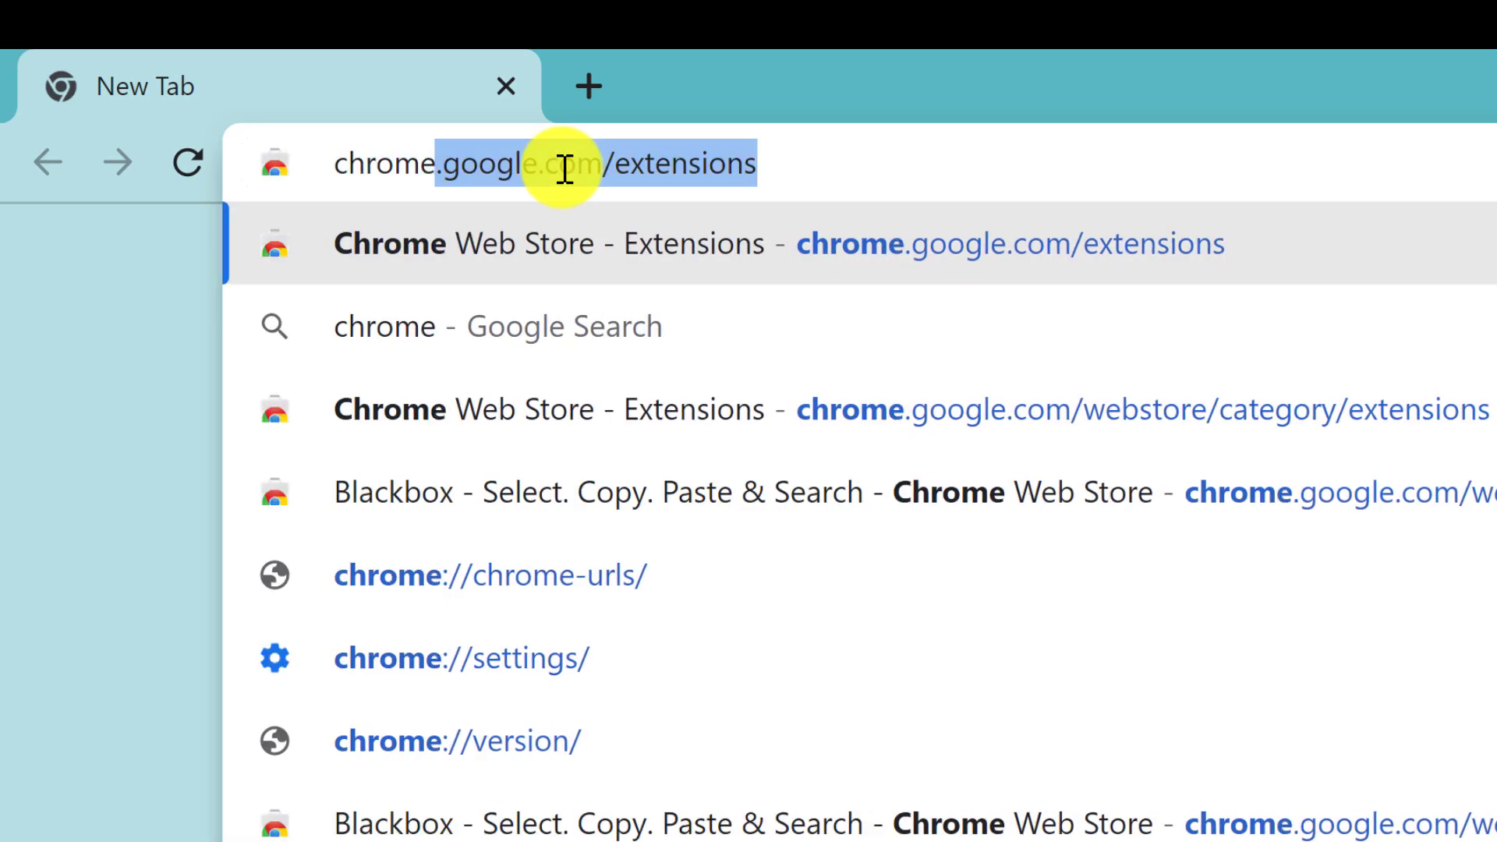
text(.google)
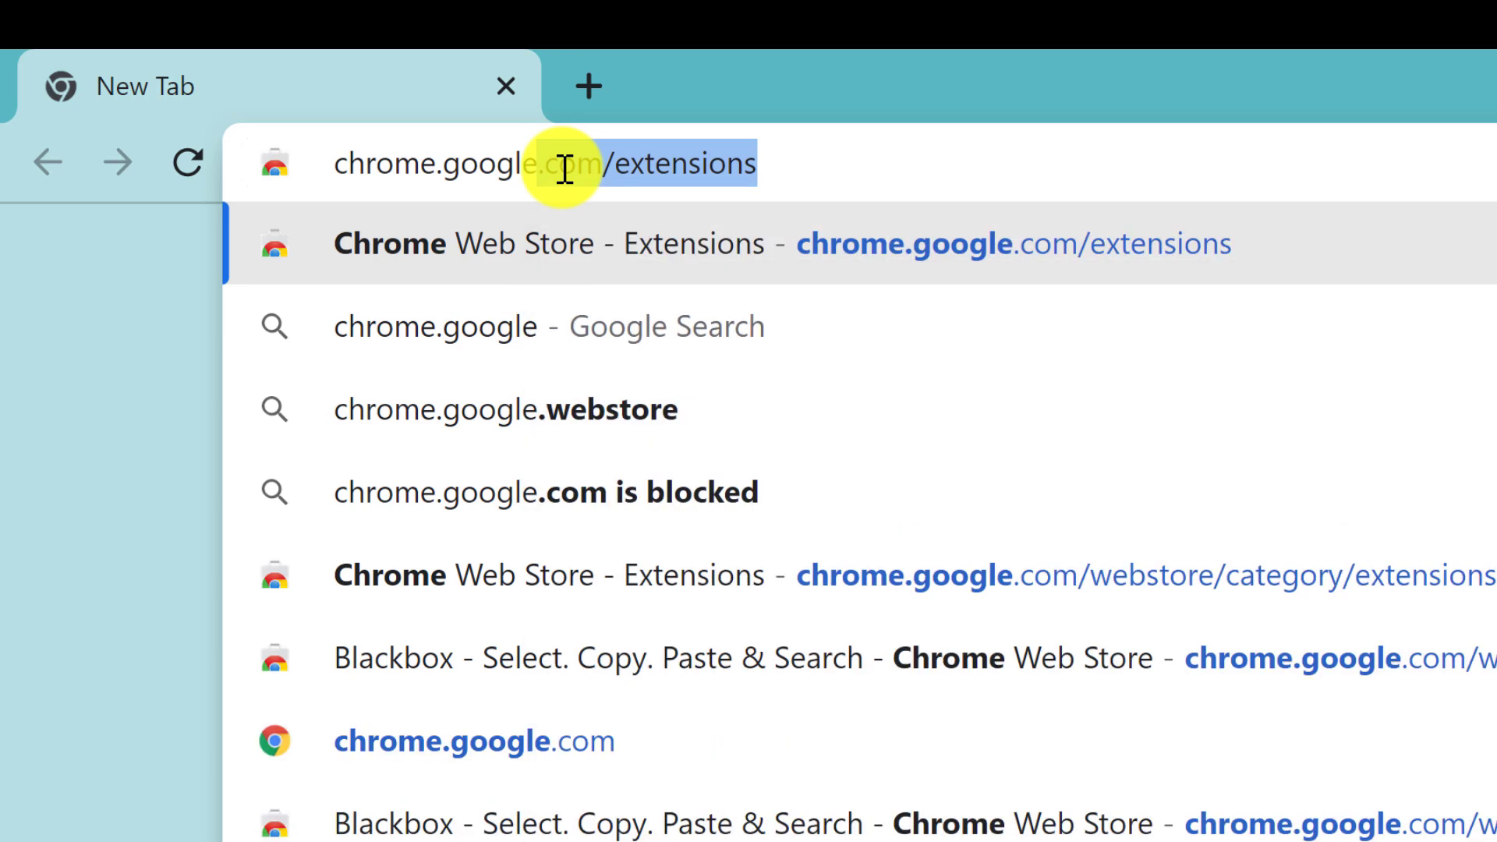
click(585, 243)
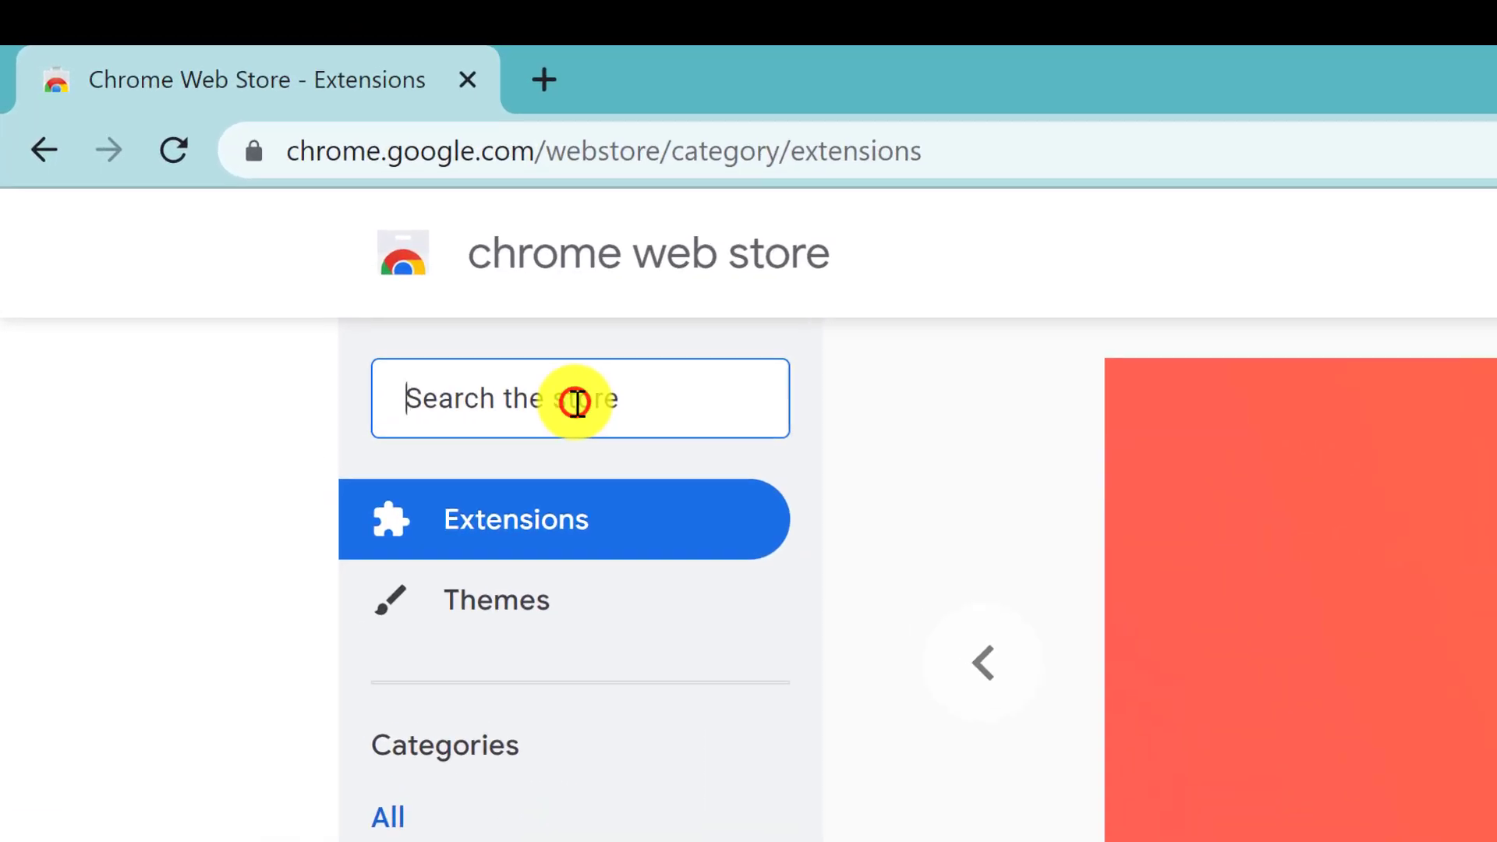
Step: Search the store for 'black box' and add the Blackbox – Select. Copy. Paste & Search extension
click(429, 298)
text(black b)
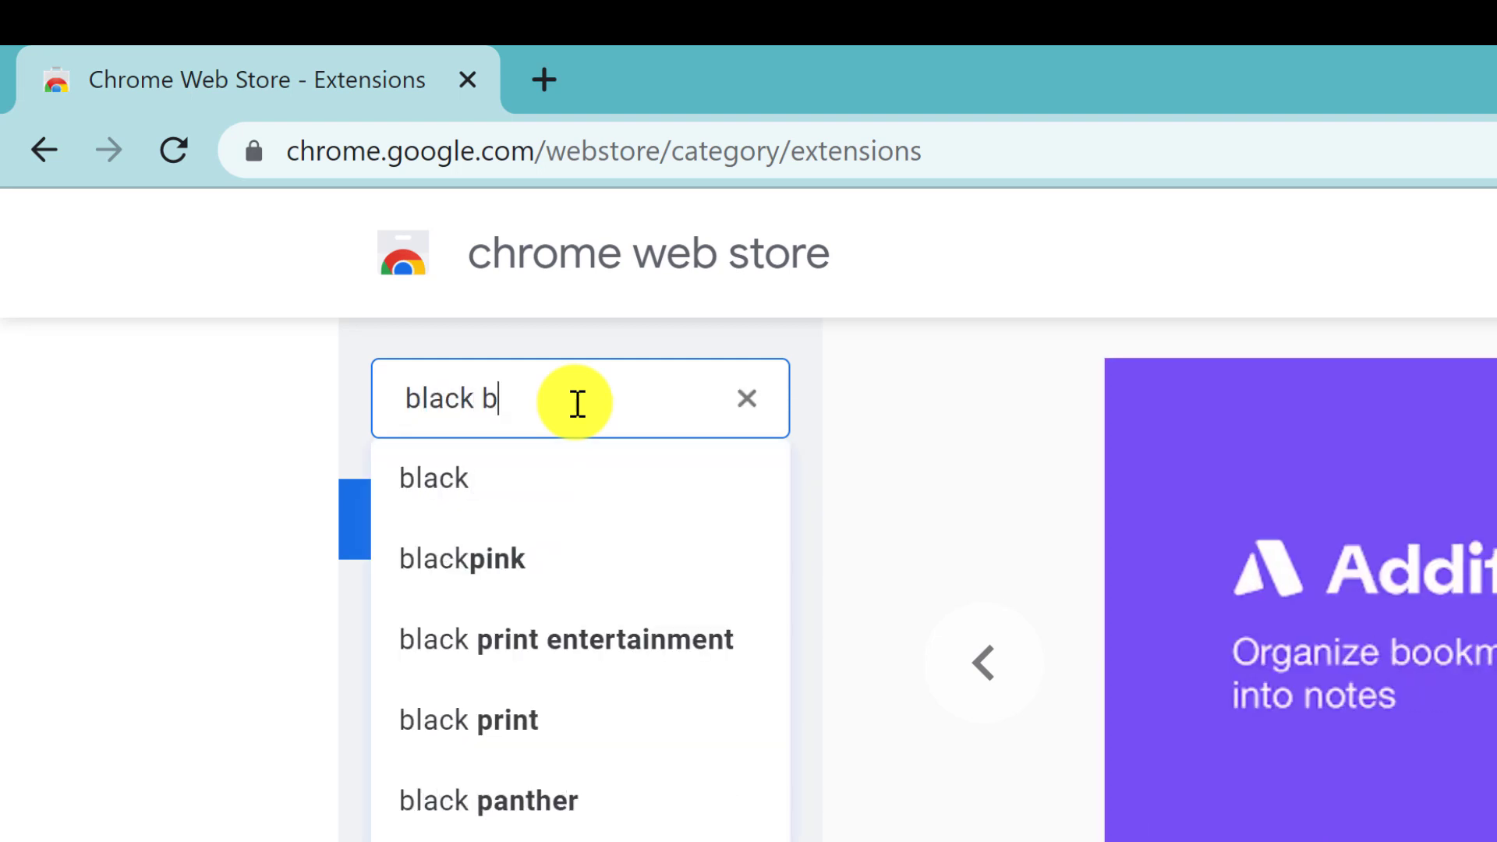
text(ox)
key(Return)
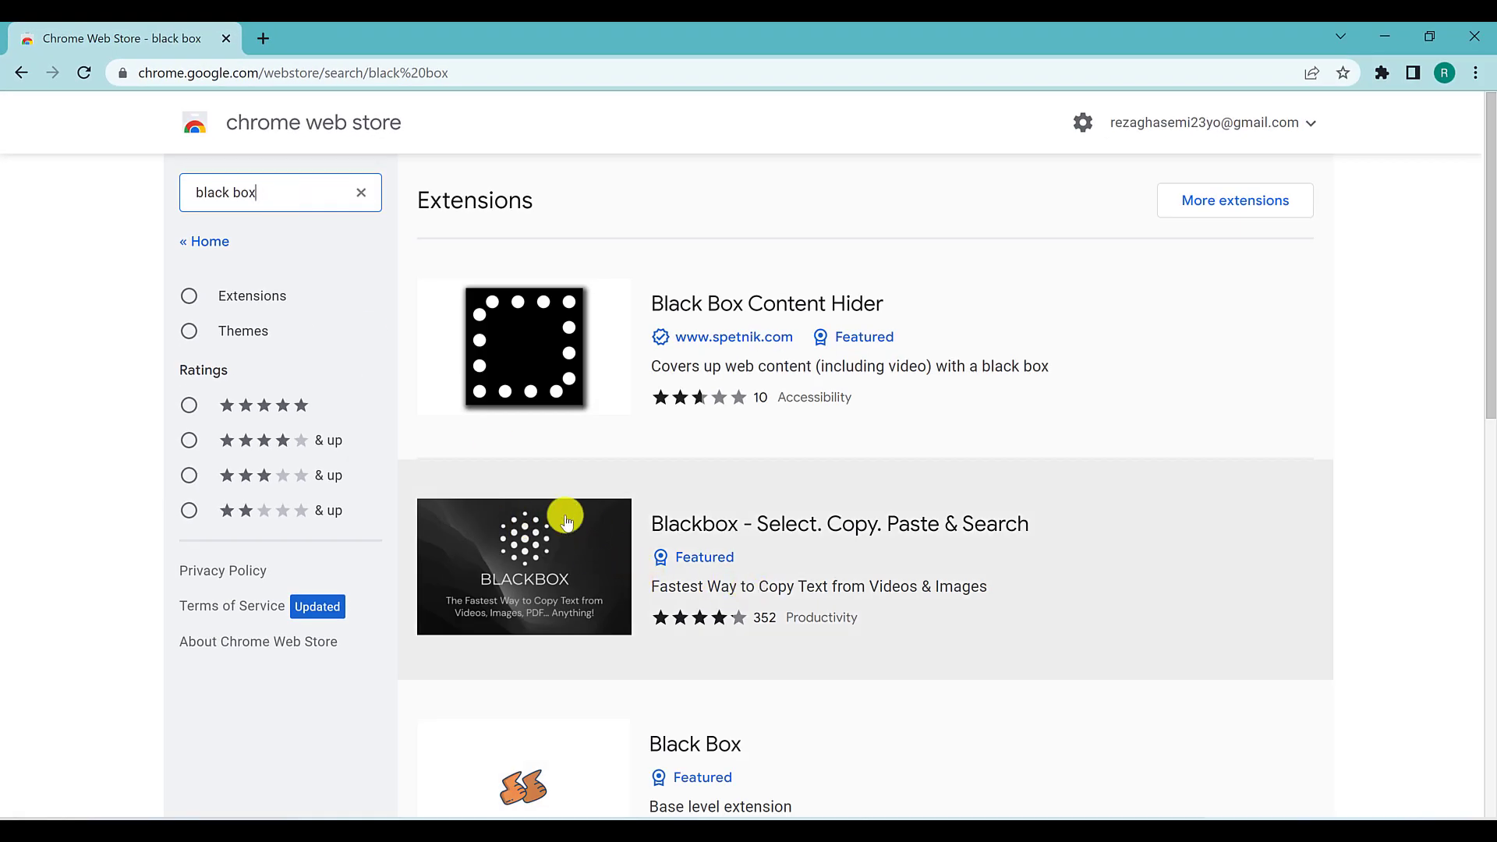
click(752, 537)
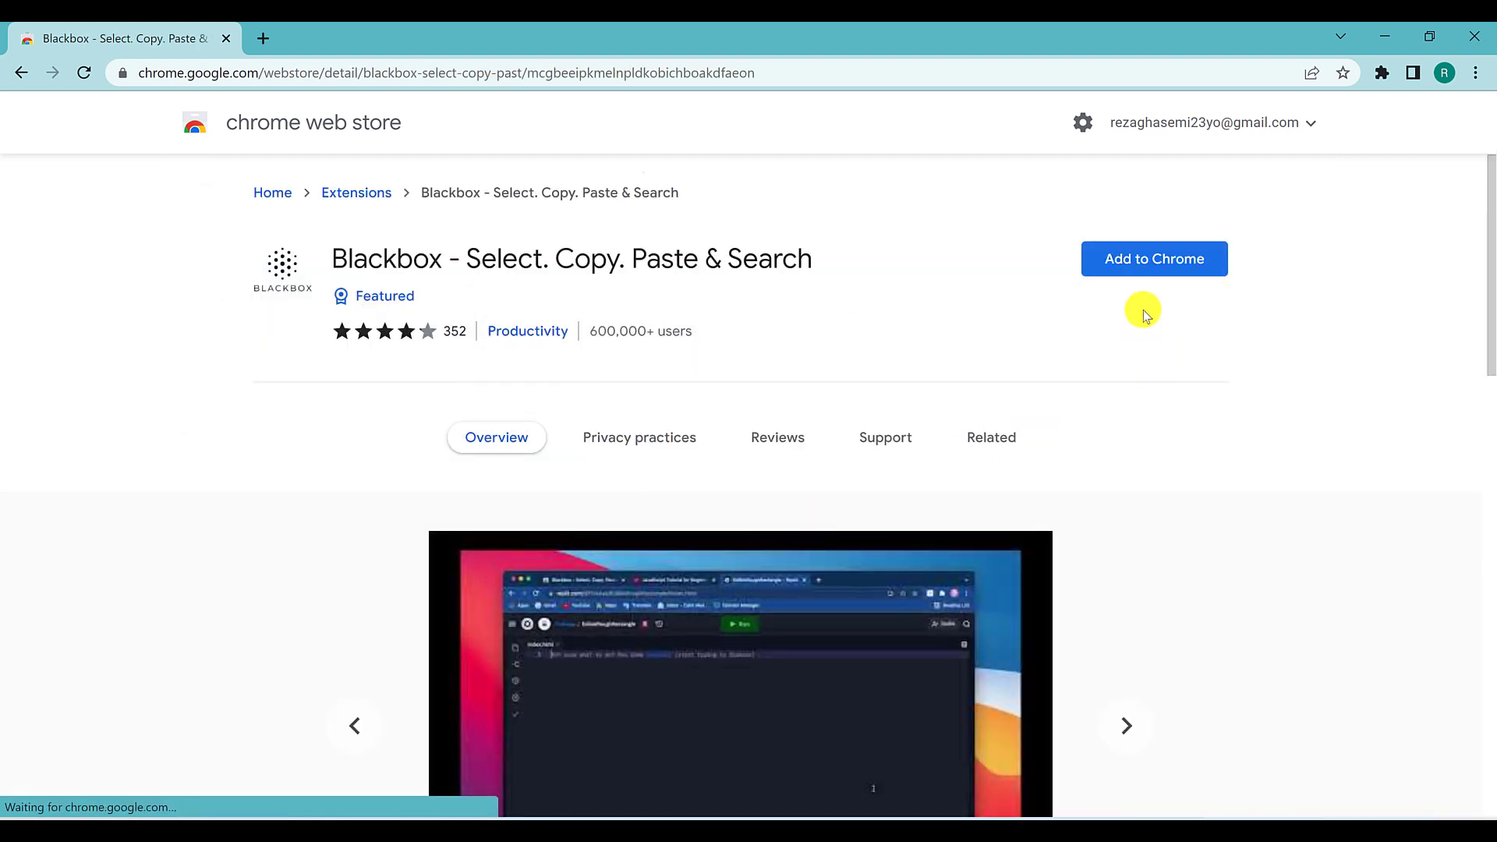
click(1141, 259)
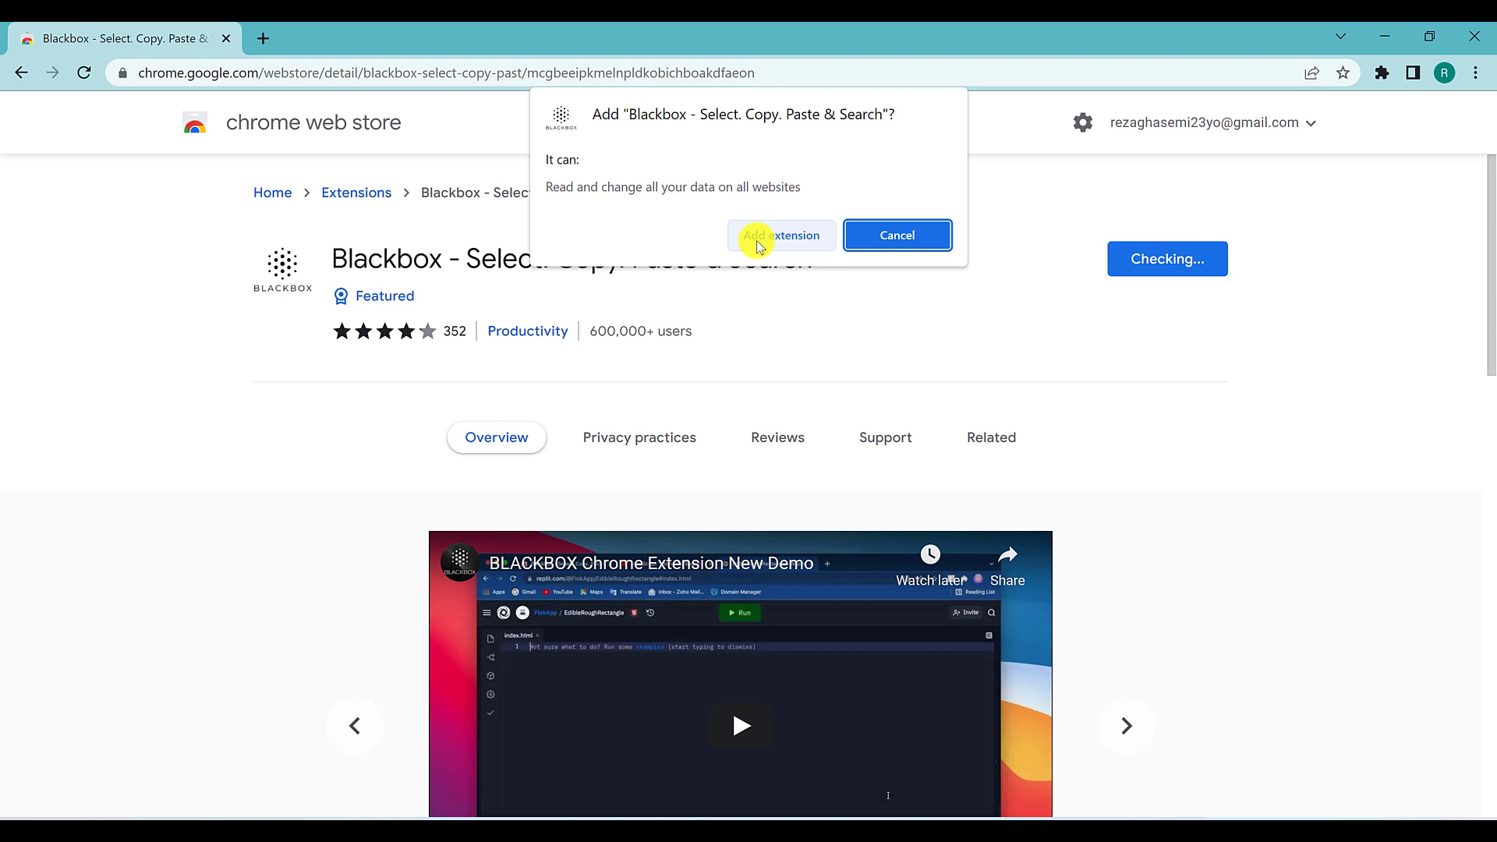
click(760, 241)
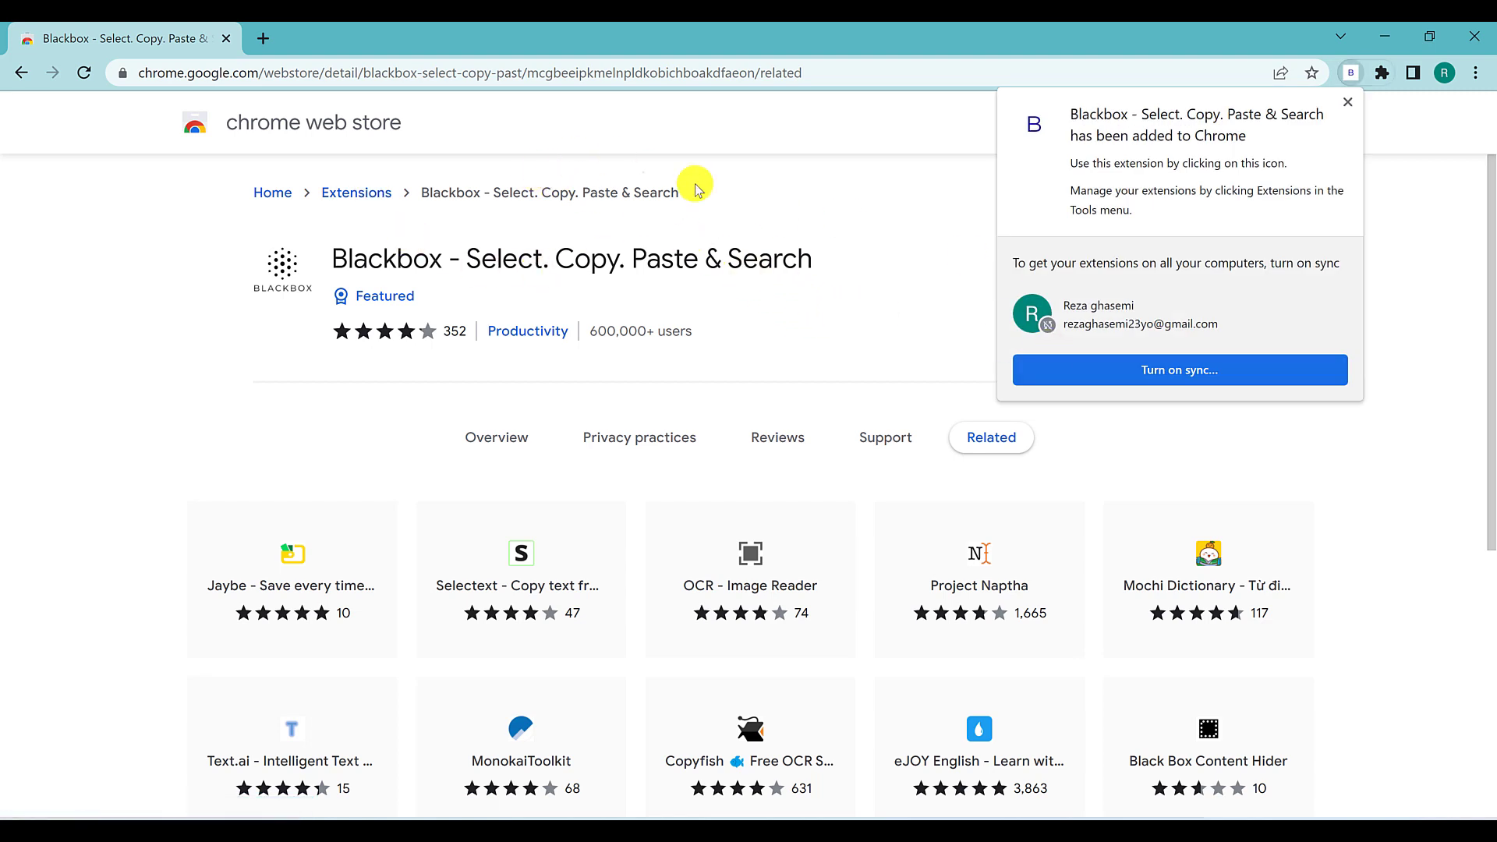
Step: Close the store tab and open YouTube's freeCodeCamp Python API Development course video
click(262, 39)
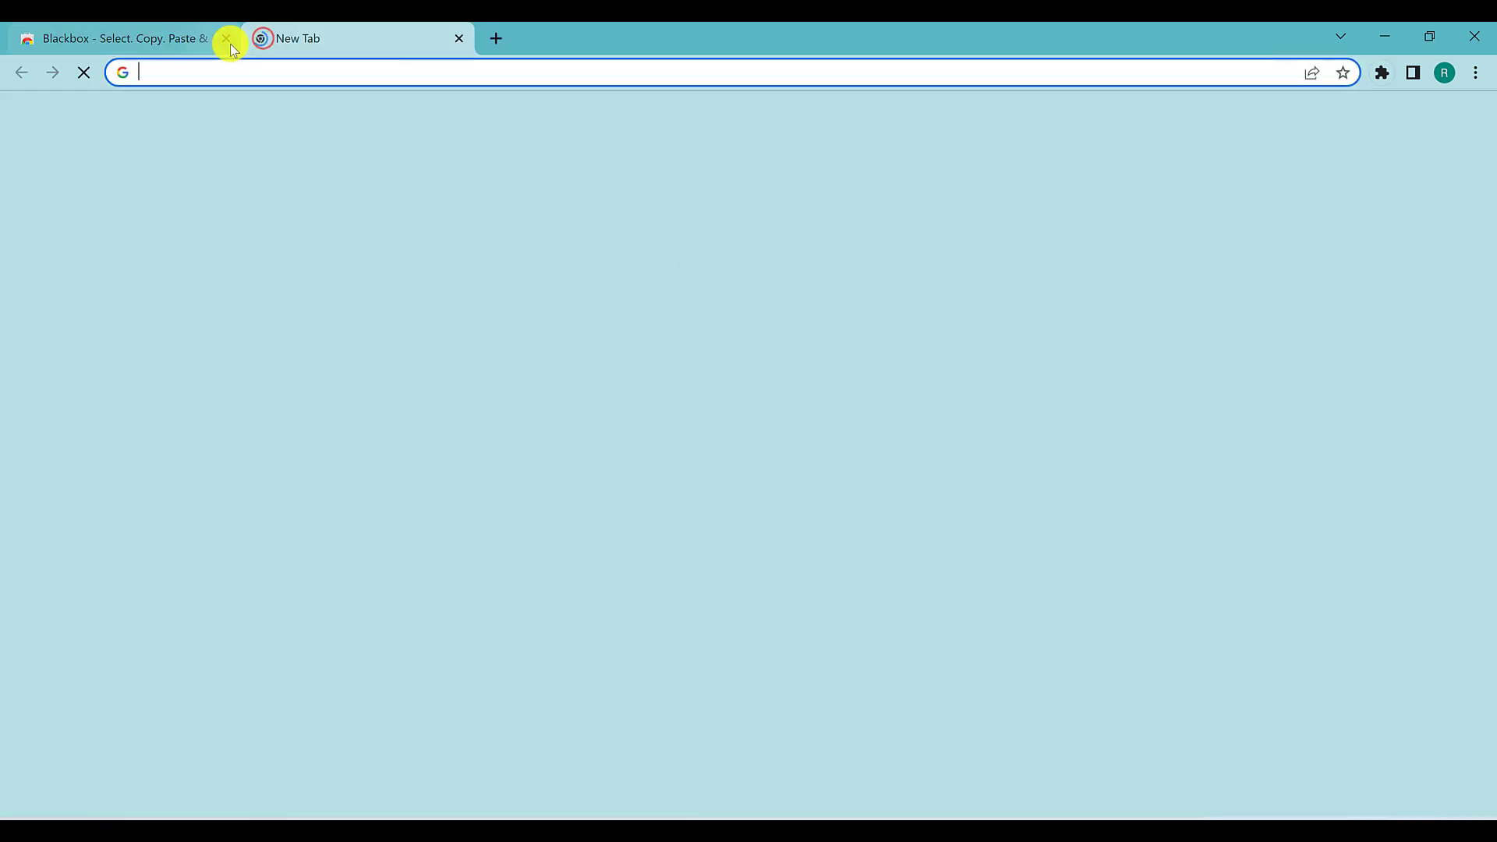
click(231, 43)
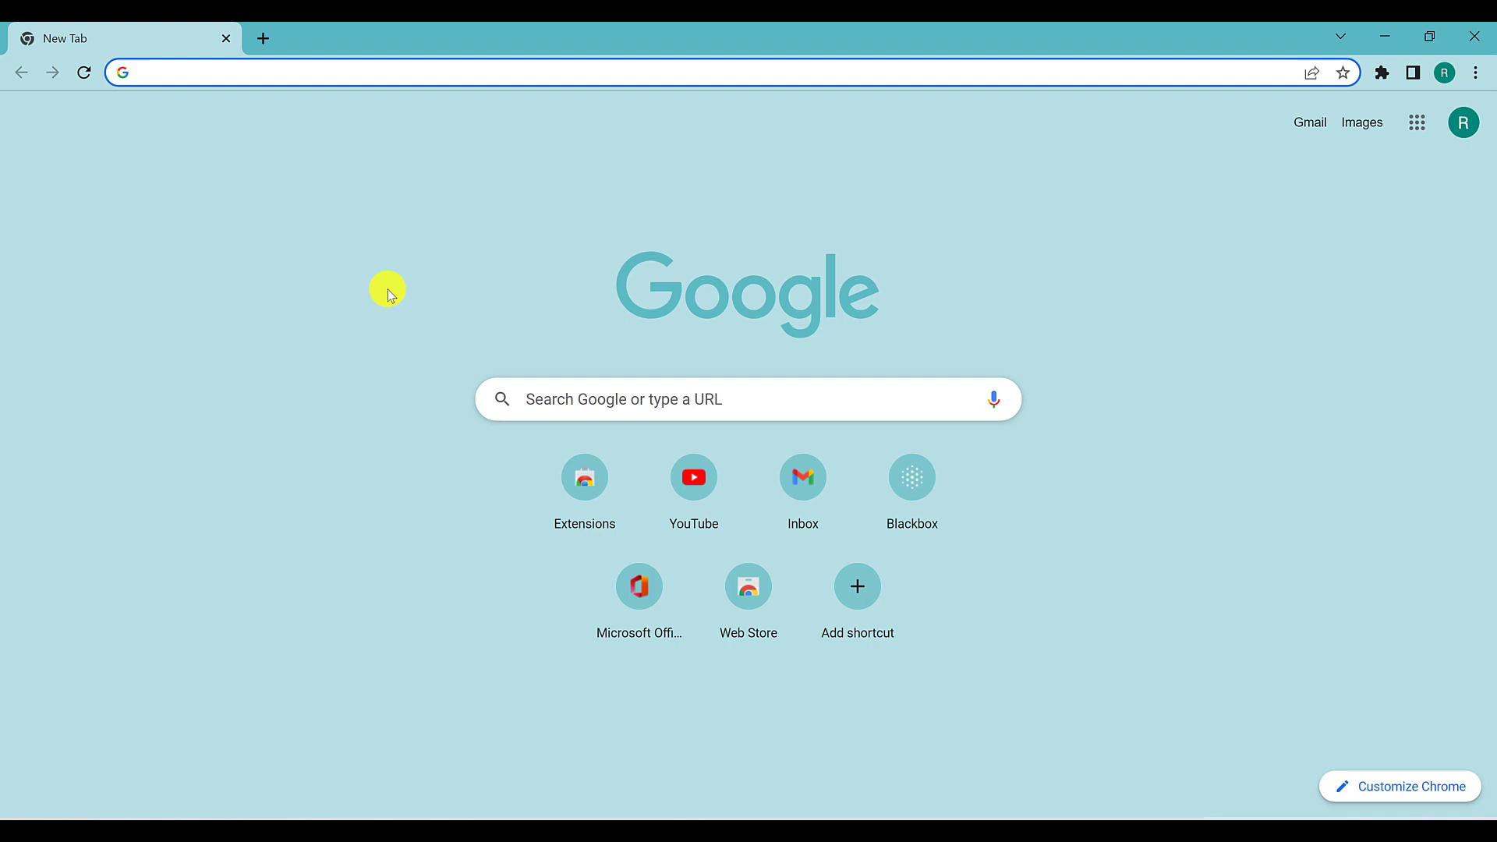
click(694, 479)
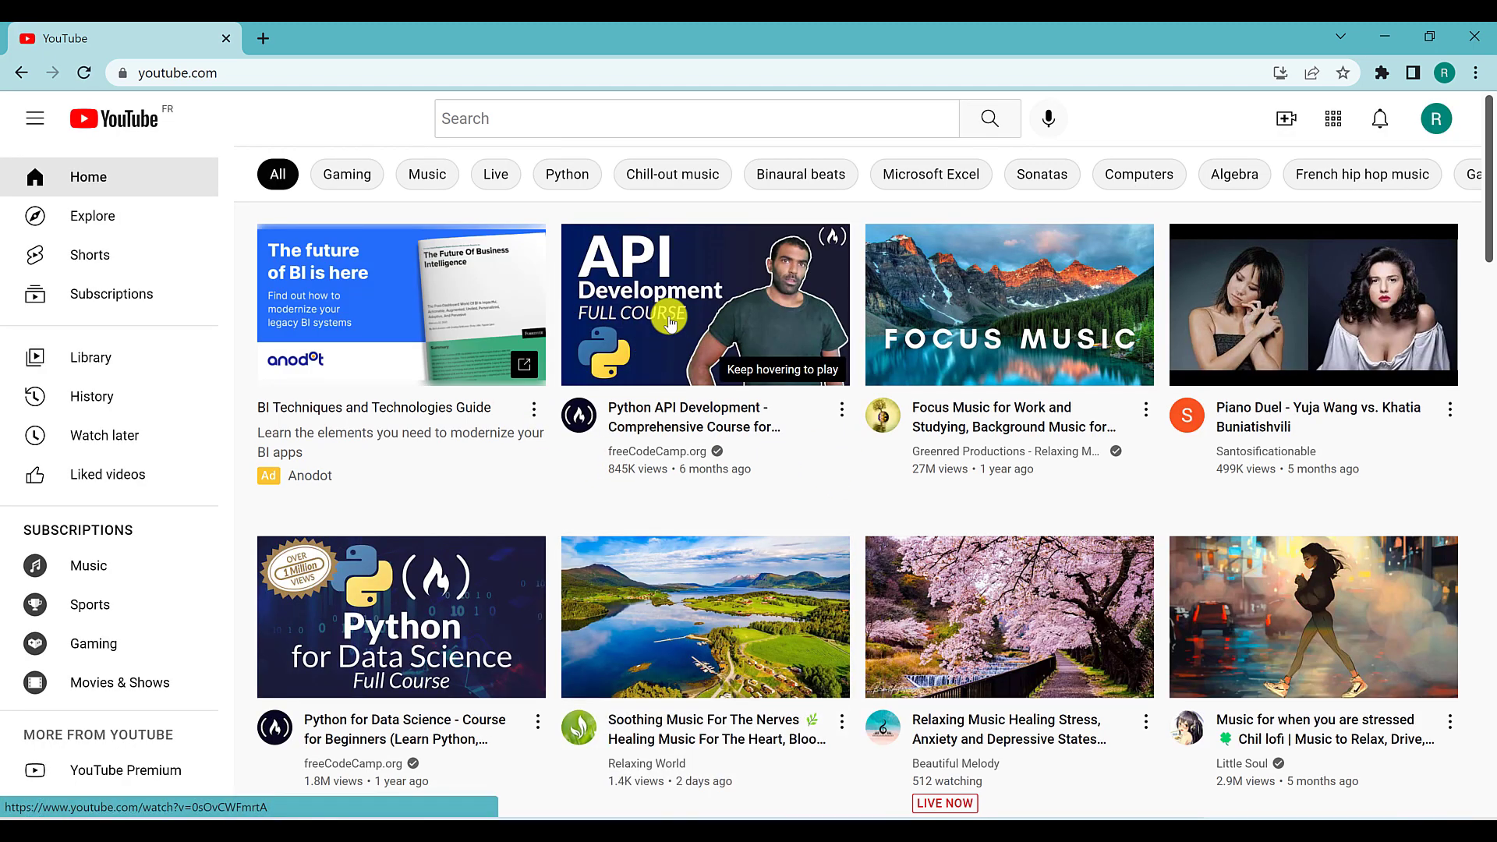
click(597, 300)
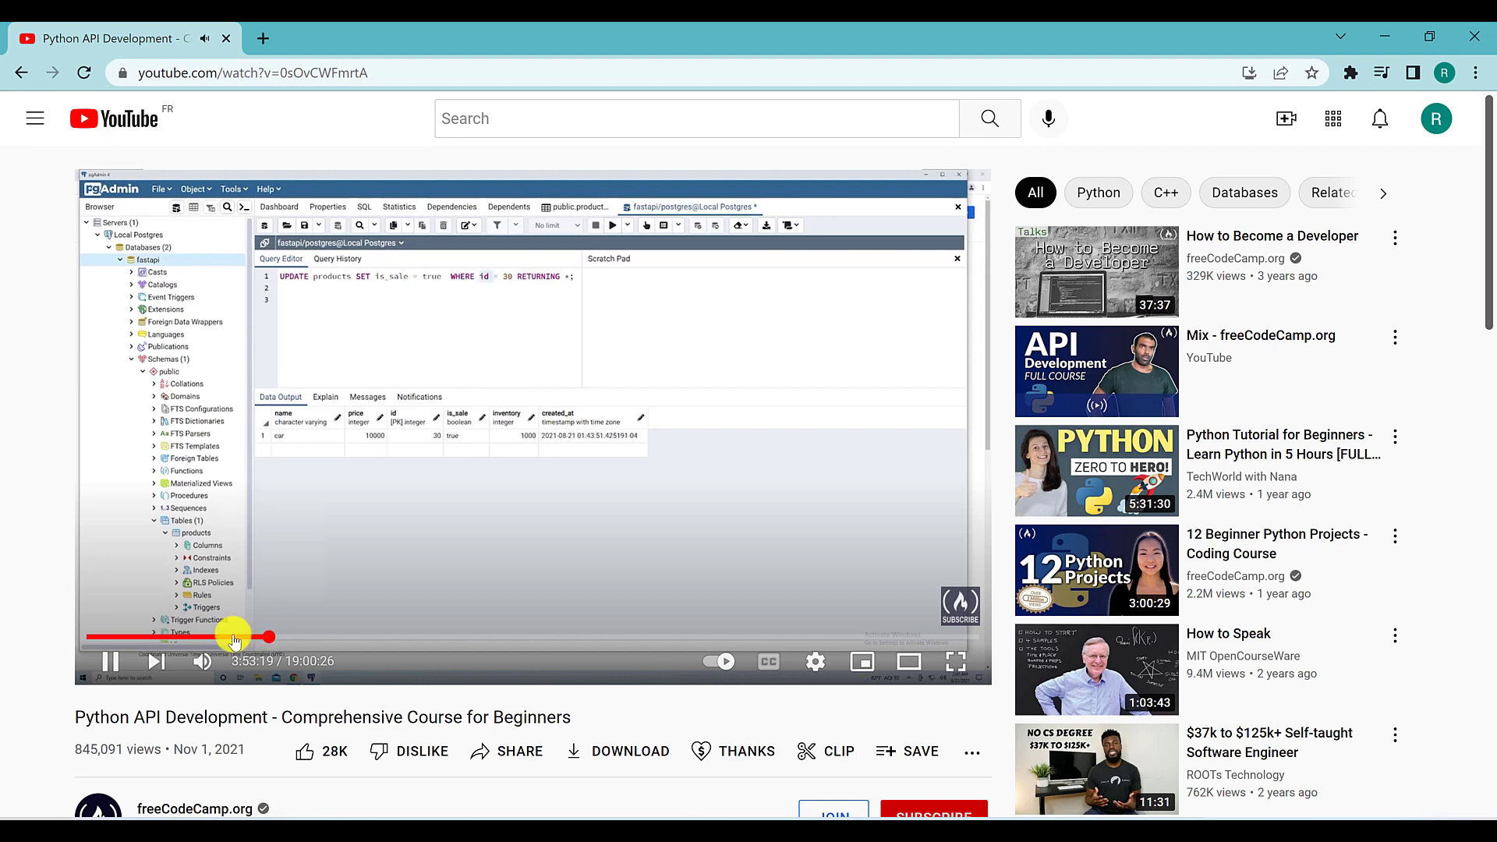
Step: Seek the video to 6:37:39 and pause on the JWT Deep Dive slide
click(234, 636)
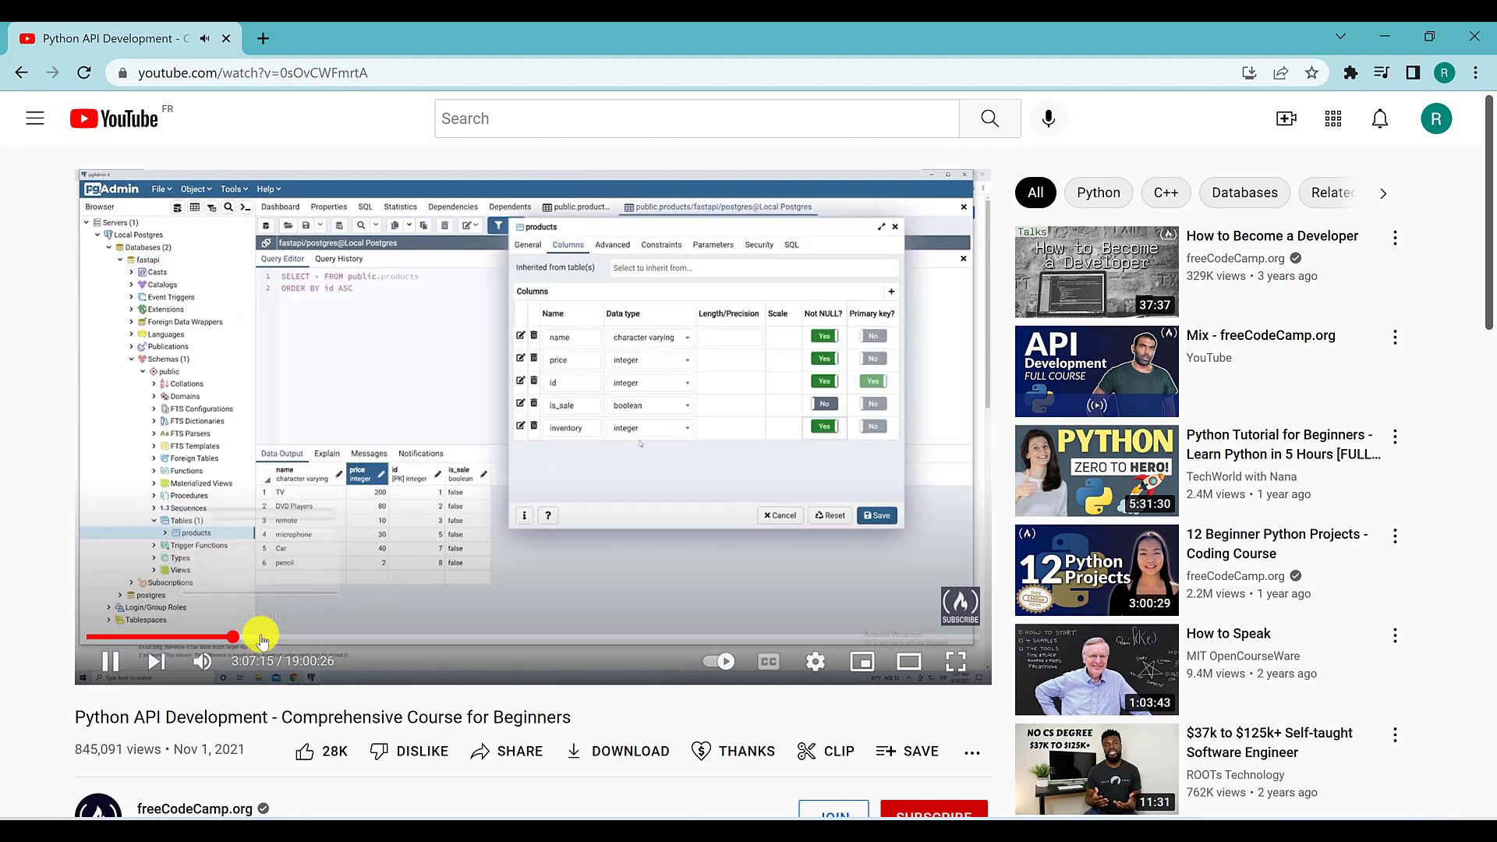
click(398, 635)
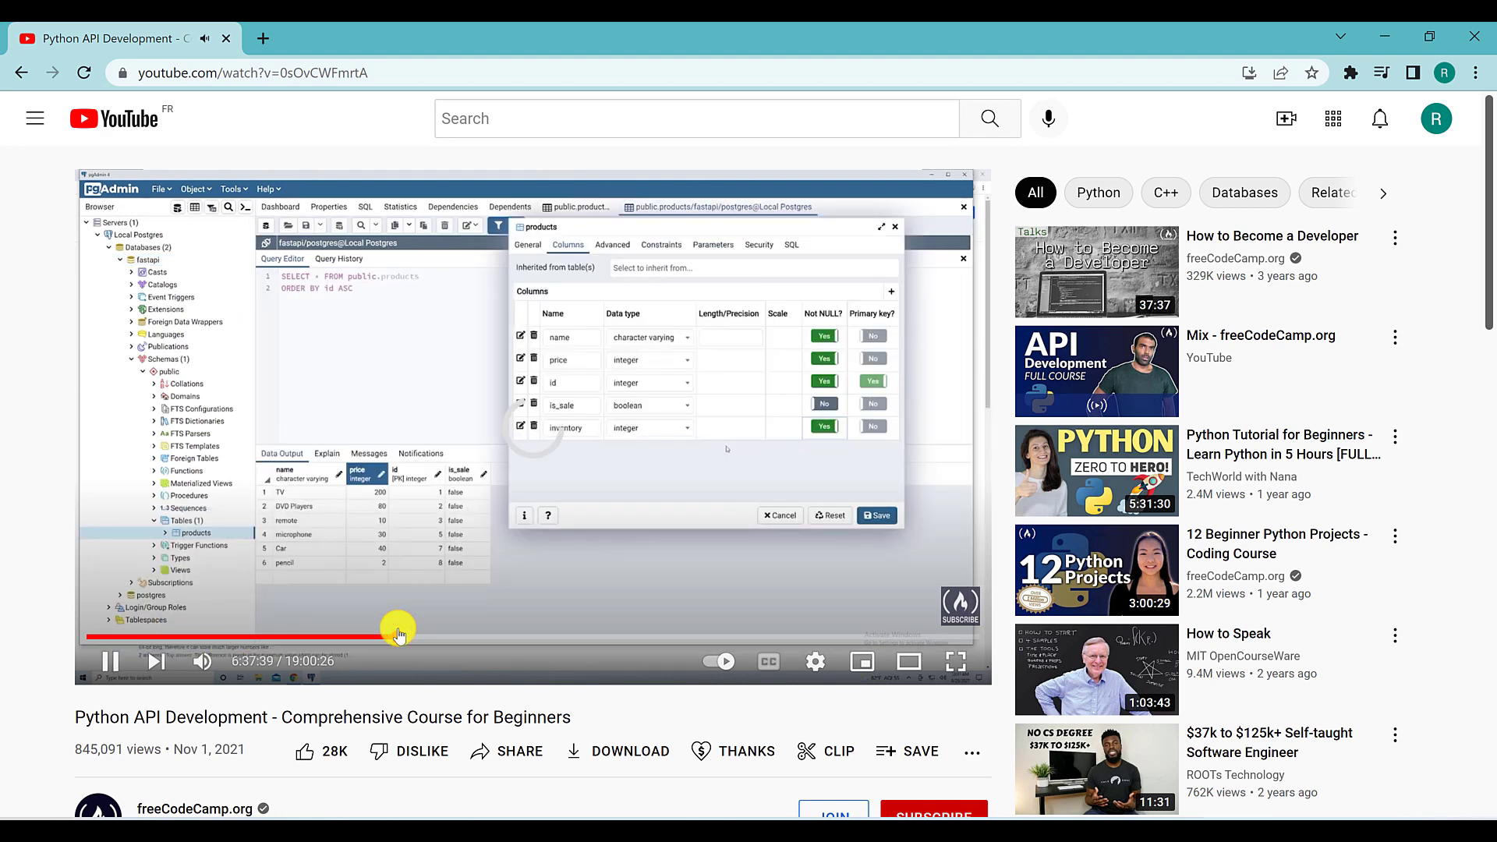
click(480, 476)
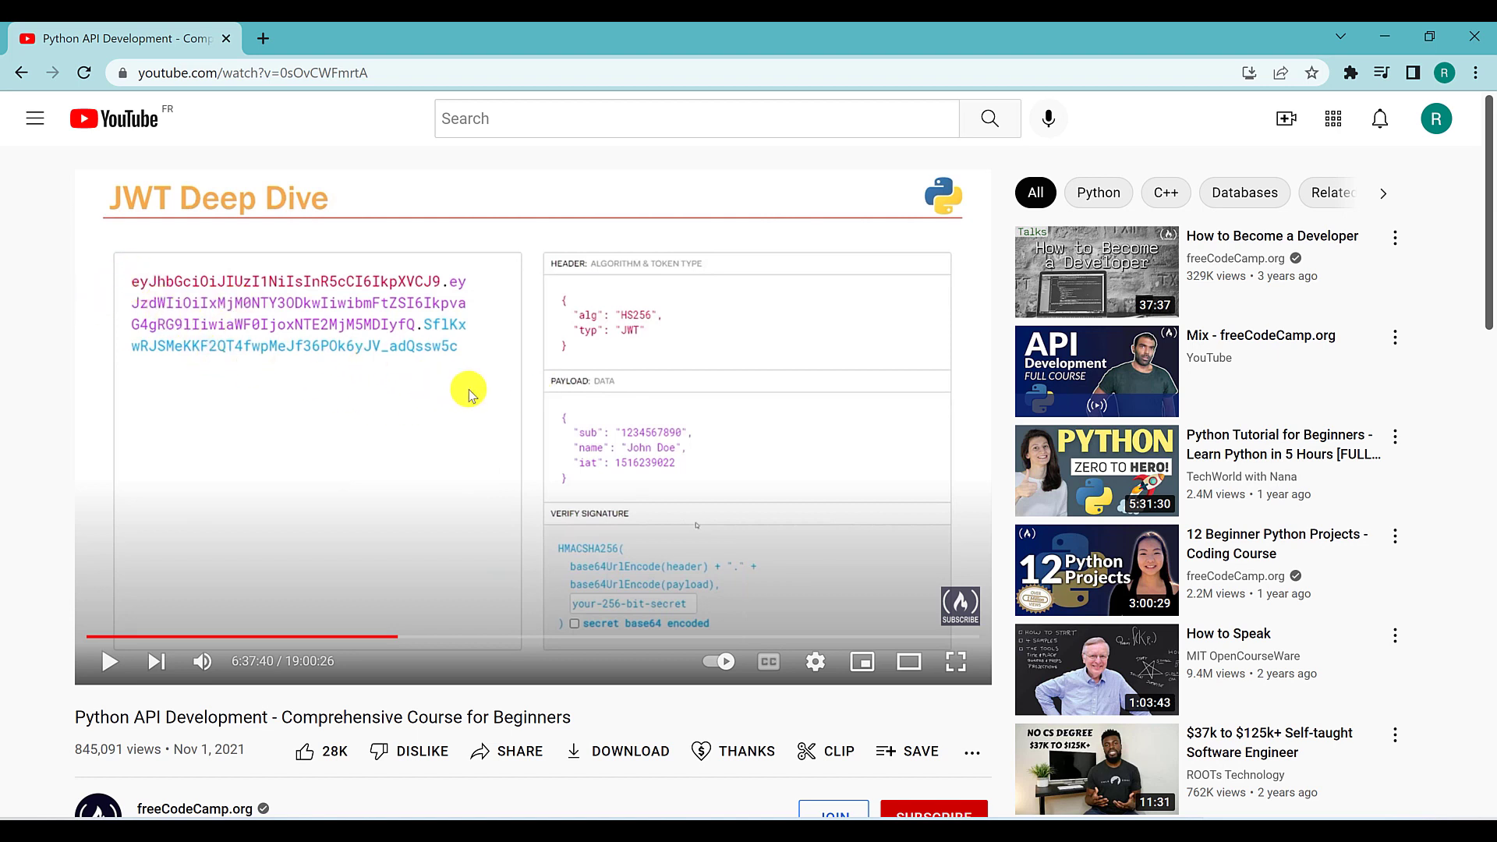
Step: Open and minimize Notepad, then activate Blackbox from the Extensions menu to grab the token
key(alt+Tab)
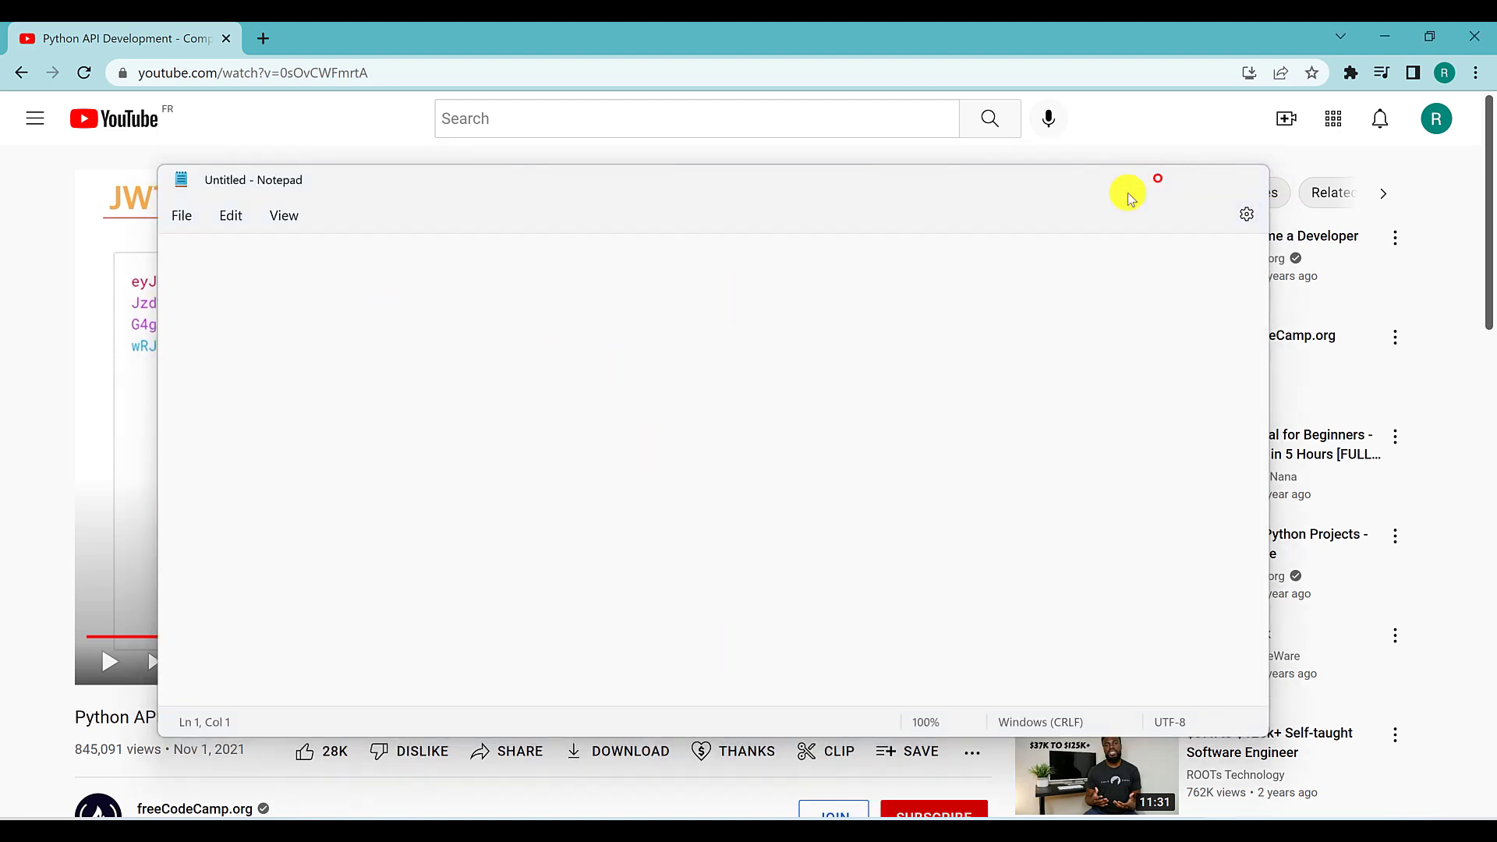
click(1157, 179)
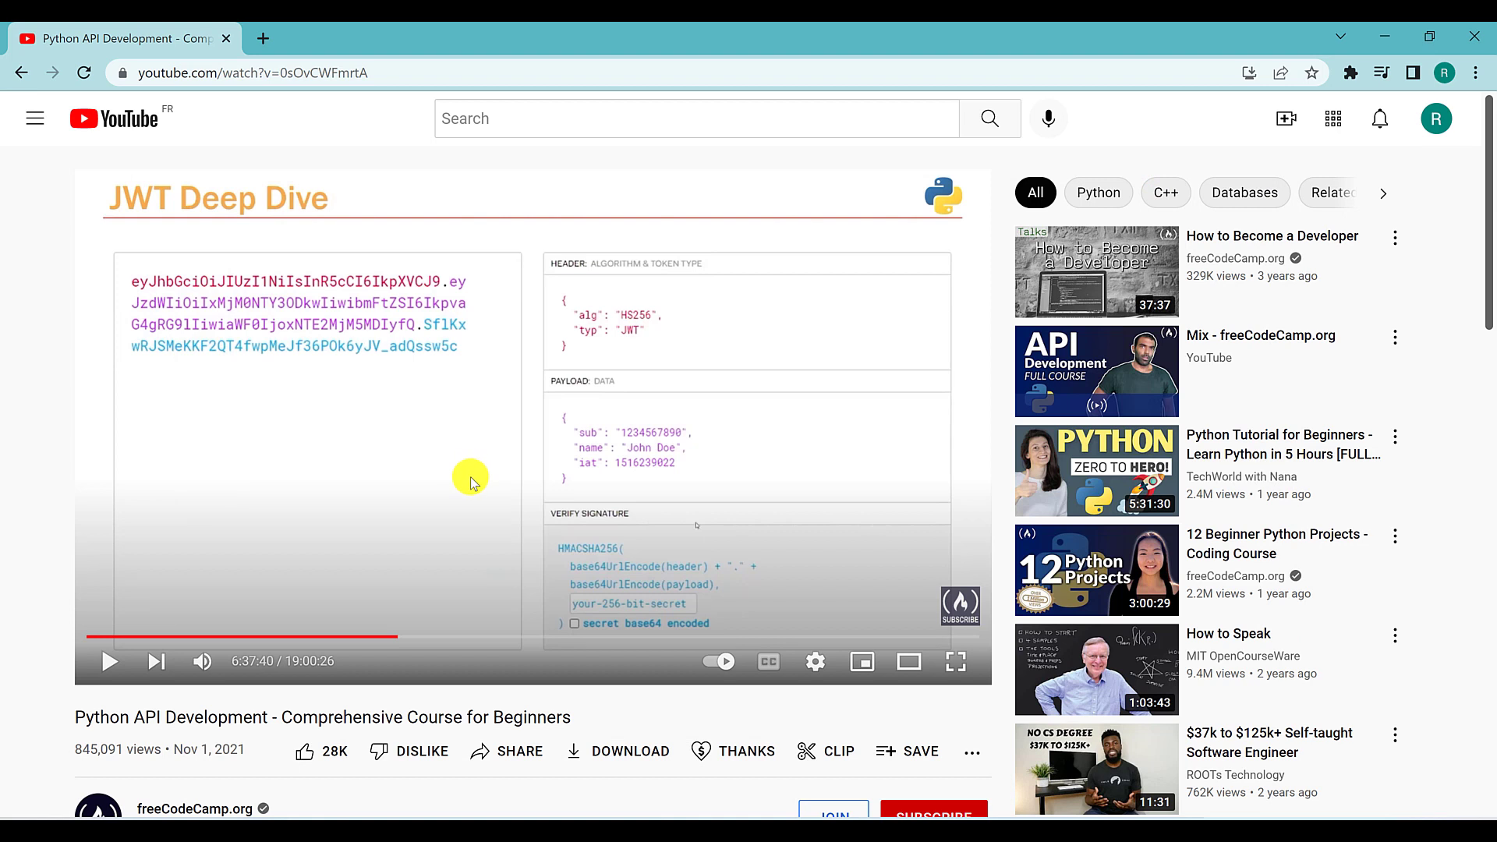
click(1353, 74)
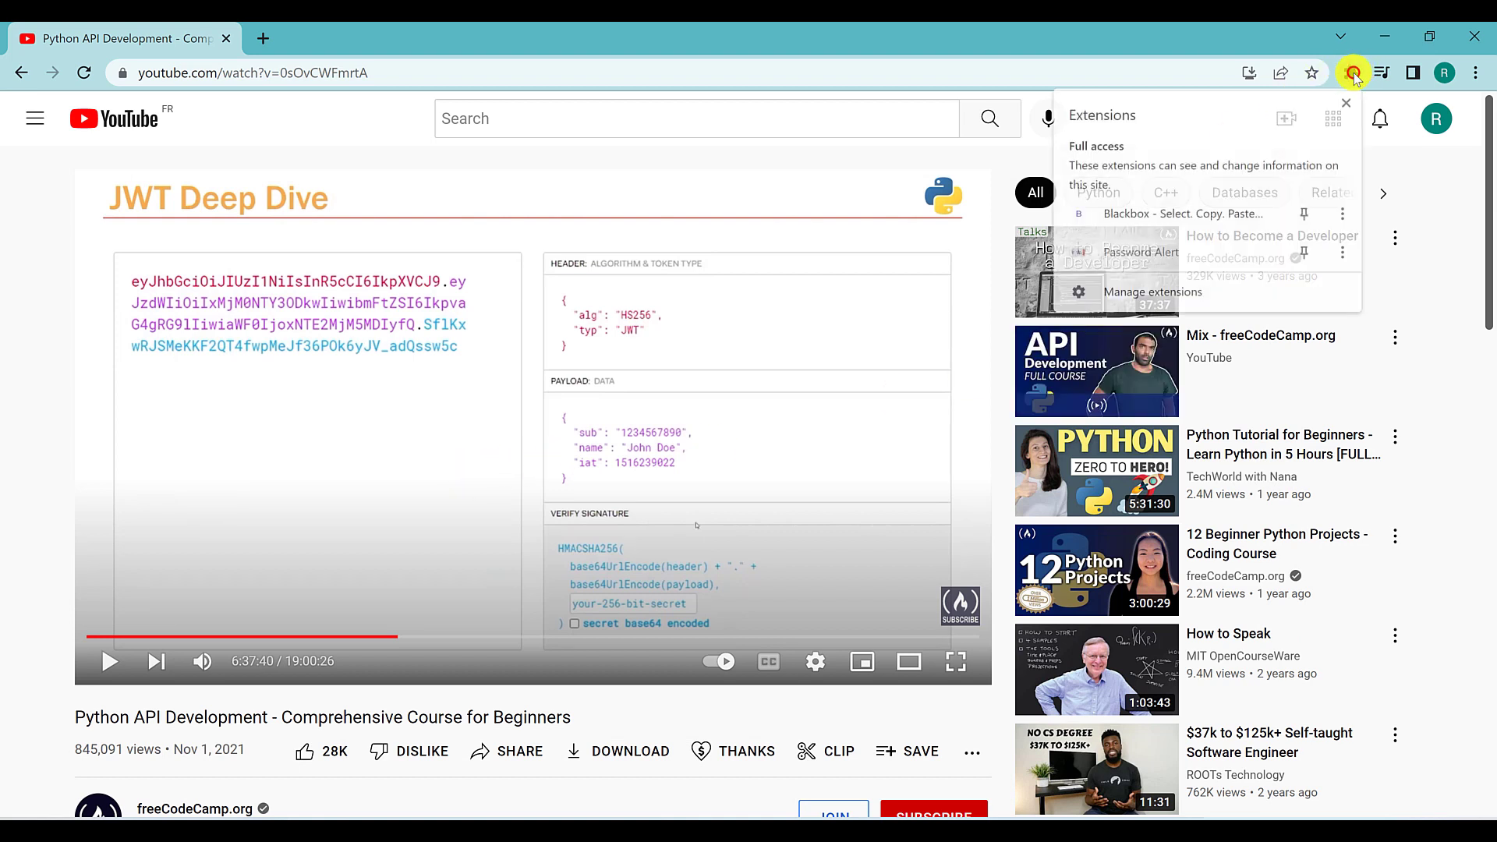
click(1119, 219)
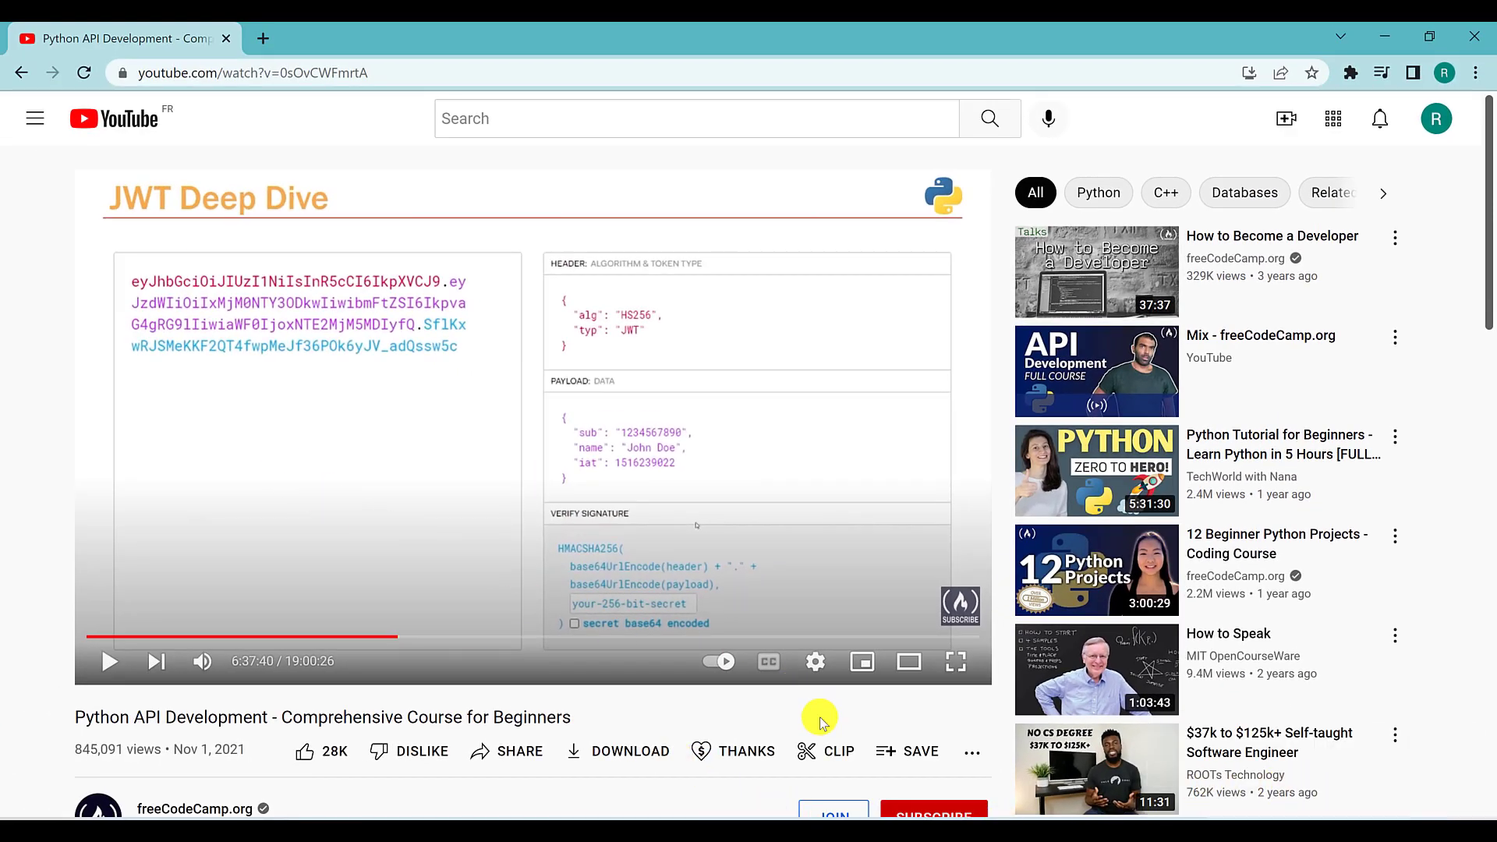
Step: Paste the four-line JWT token into the untitled Notepad note and reposition the window
key(alt+Tab)
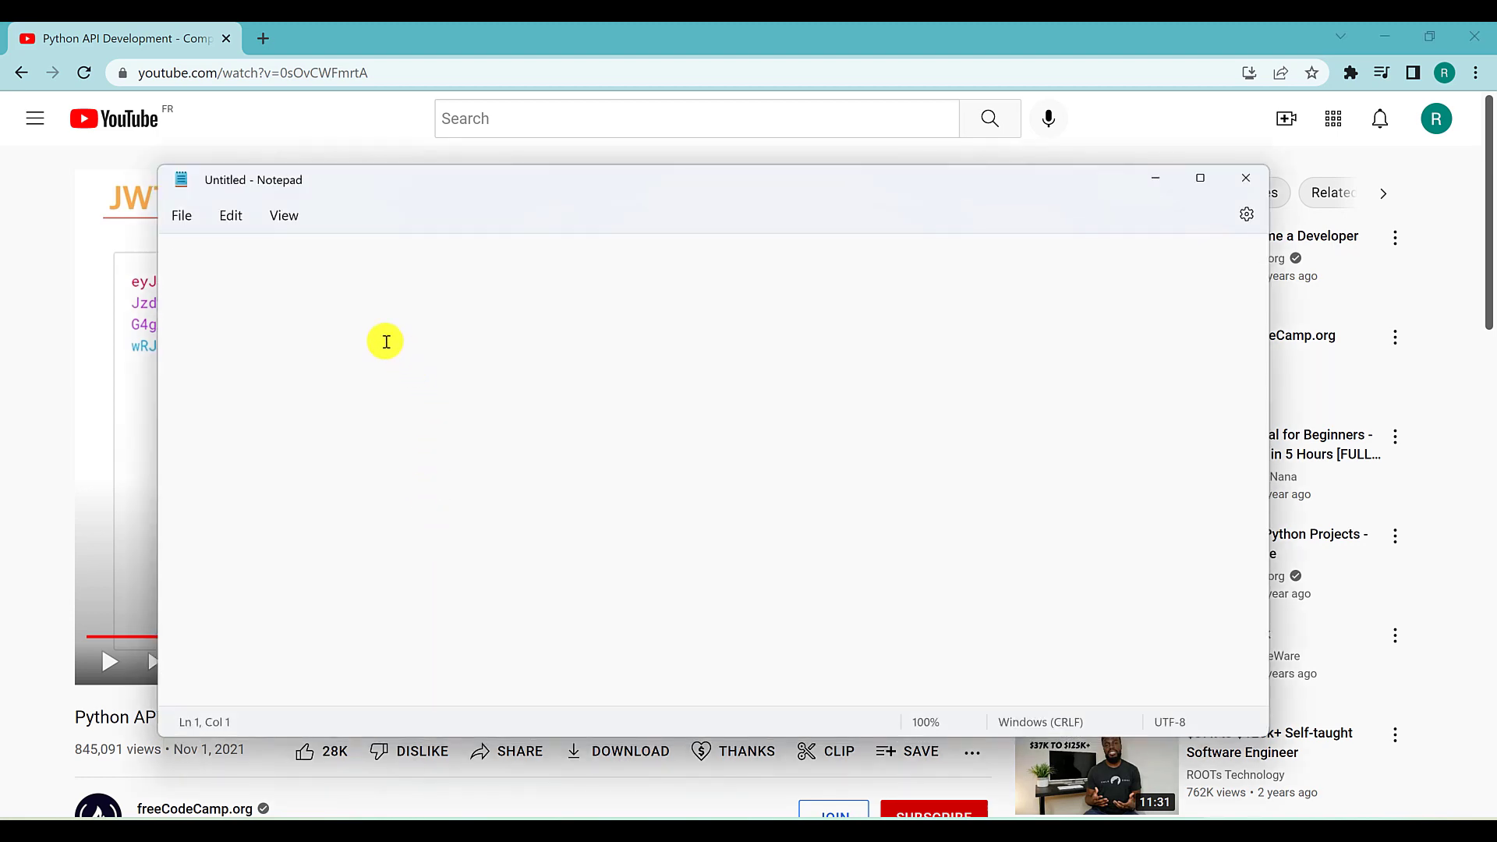
key(ctrl+v)
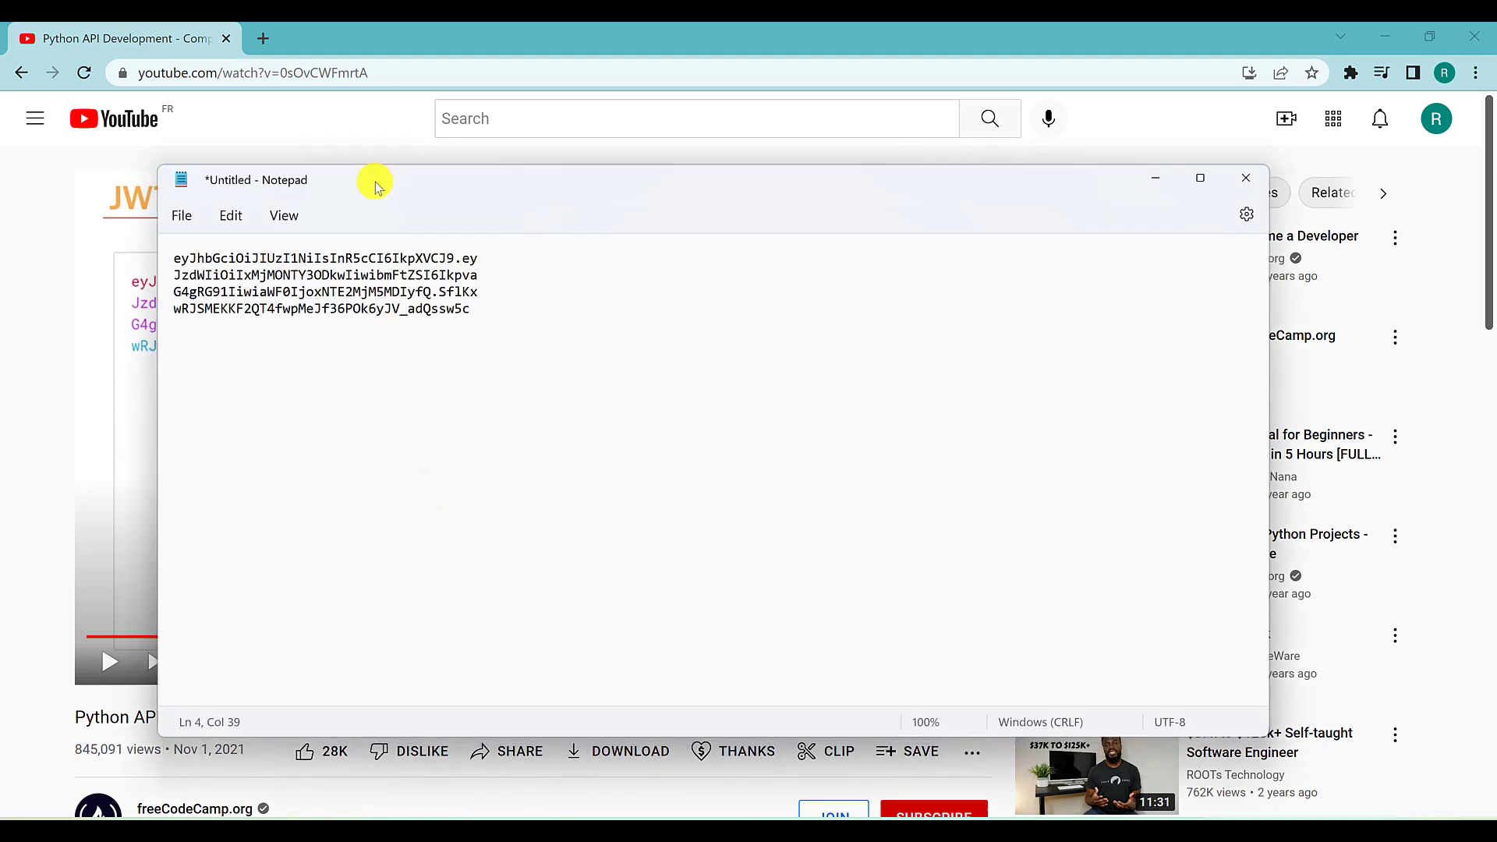
mouse_move(375, 181)
mouse_down()
mouse_move(828, 214)
mouse_move(698, 230)
mouse_up()
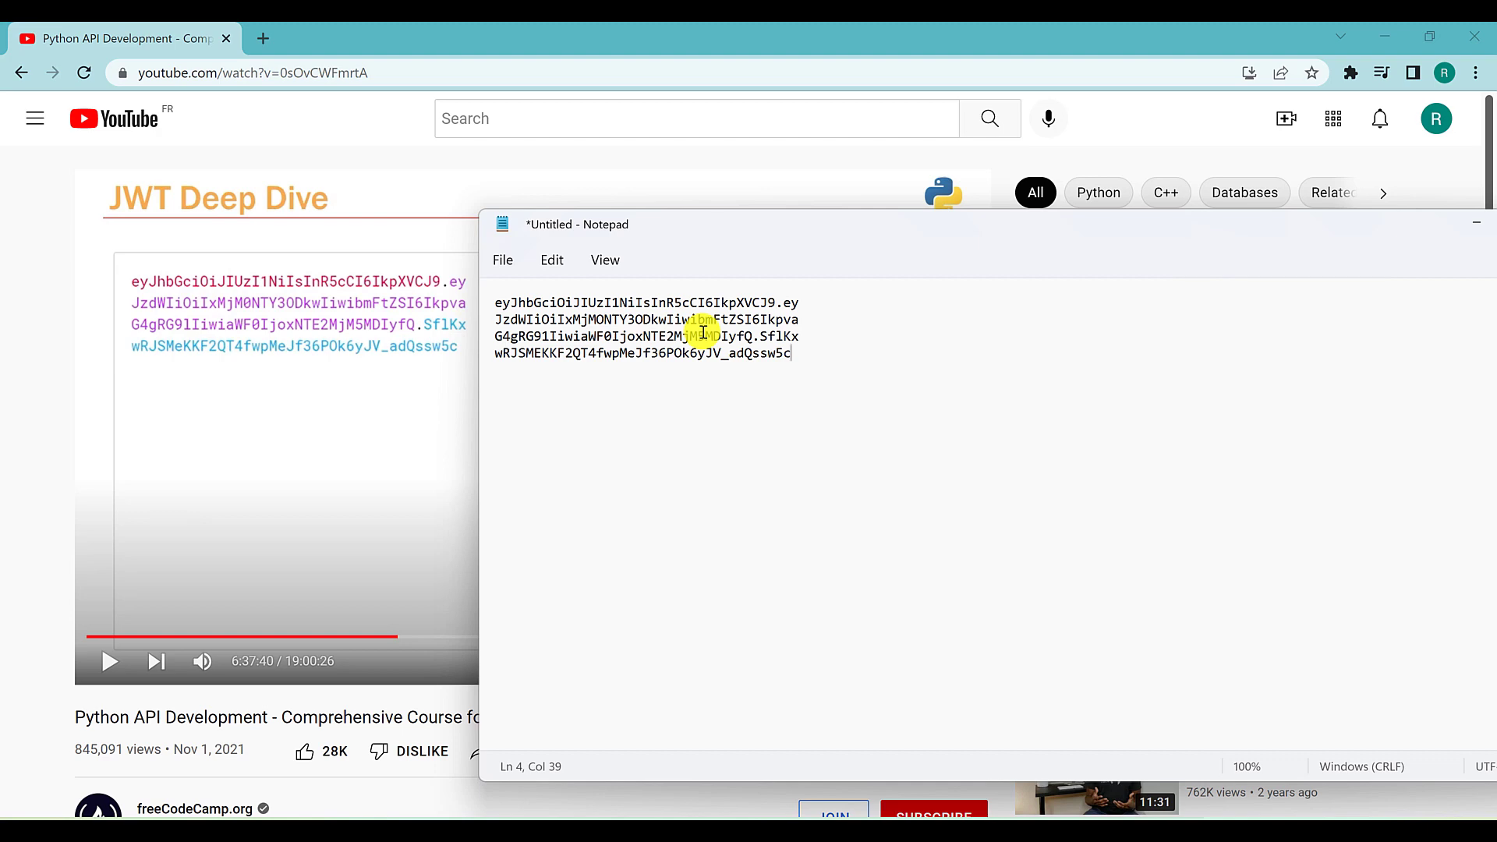
double_click(1003, 226)
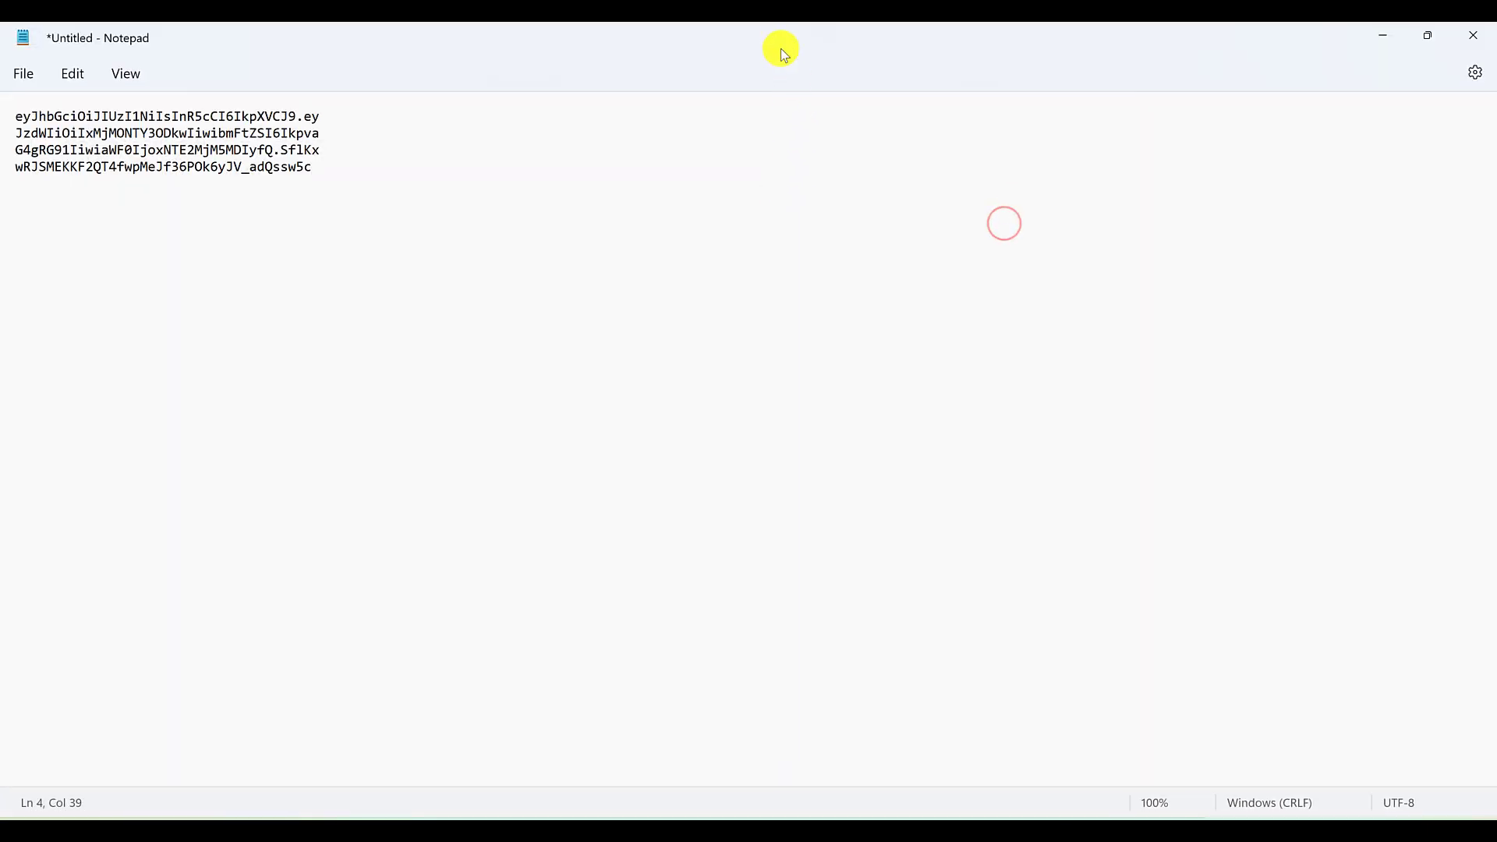
mouse_move(780, 47)
mouse_down()
mouse_move(953, 181)
mouse_move(642, 208)
mouse_up()
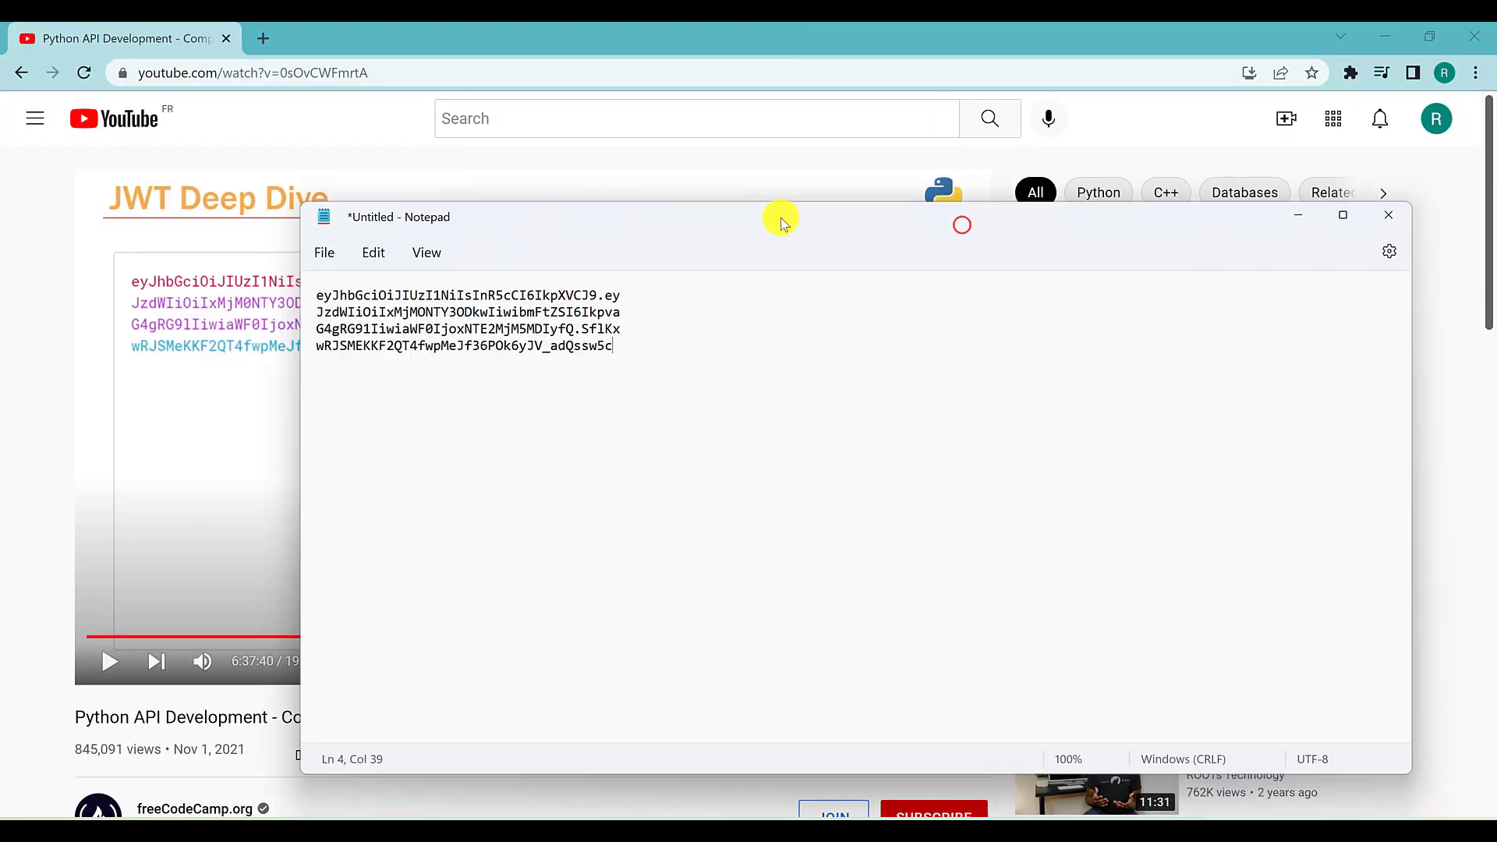